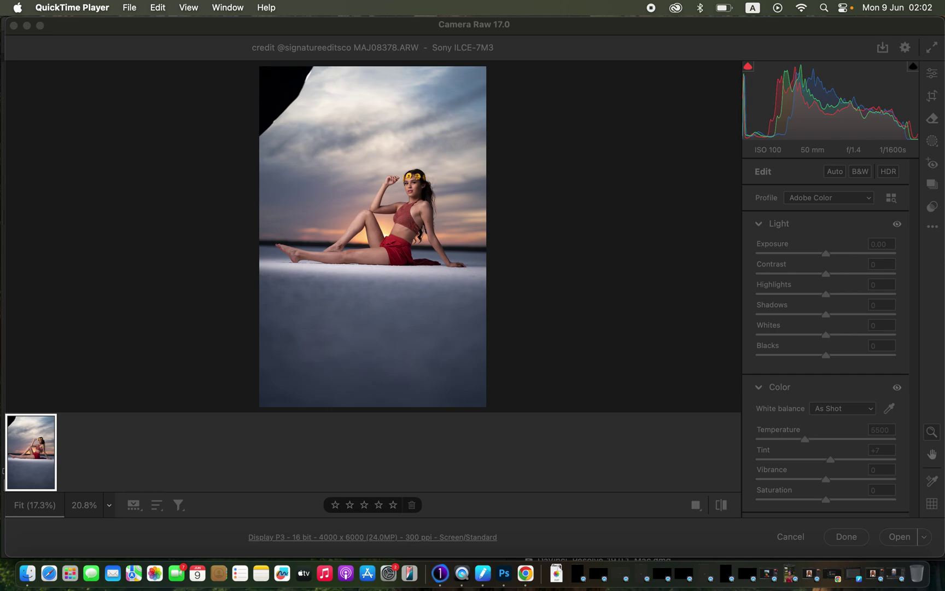
- Crop the photo to the 4 x 5 / 8 x 10 ratio, repositioning it to keep the full sky above the model
click(475, 31)
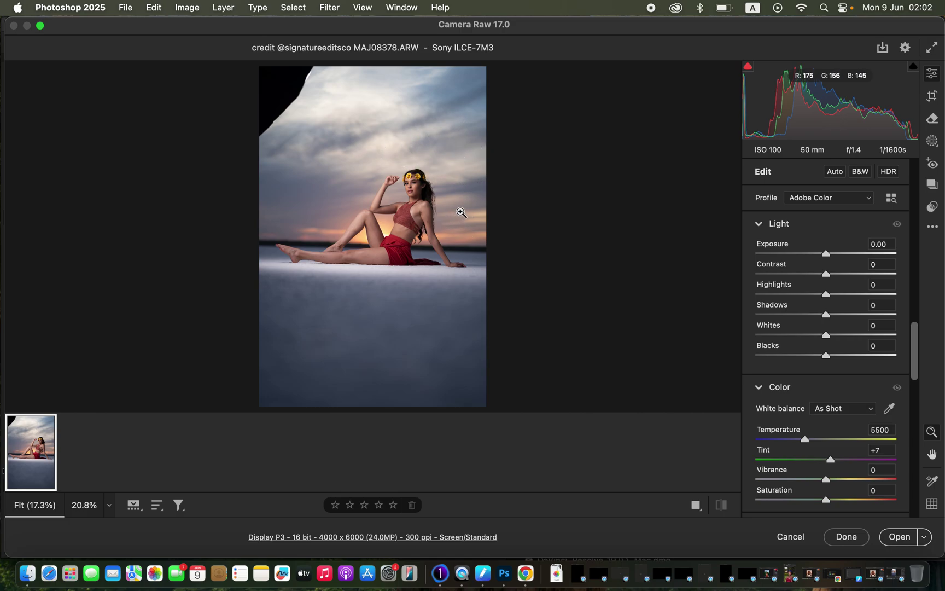
click(932, 96)
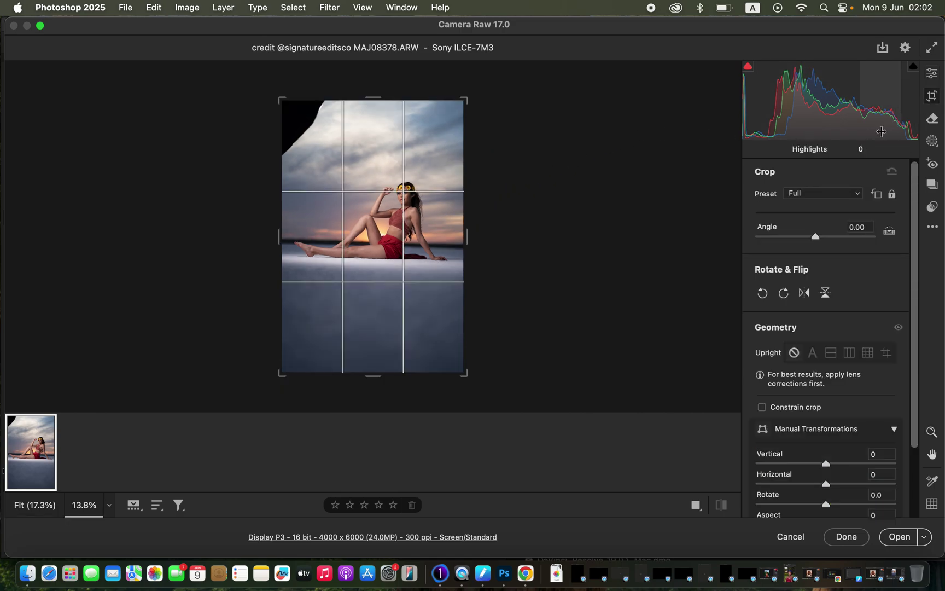
click(825, 195)
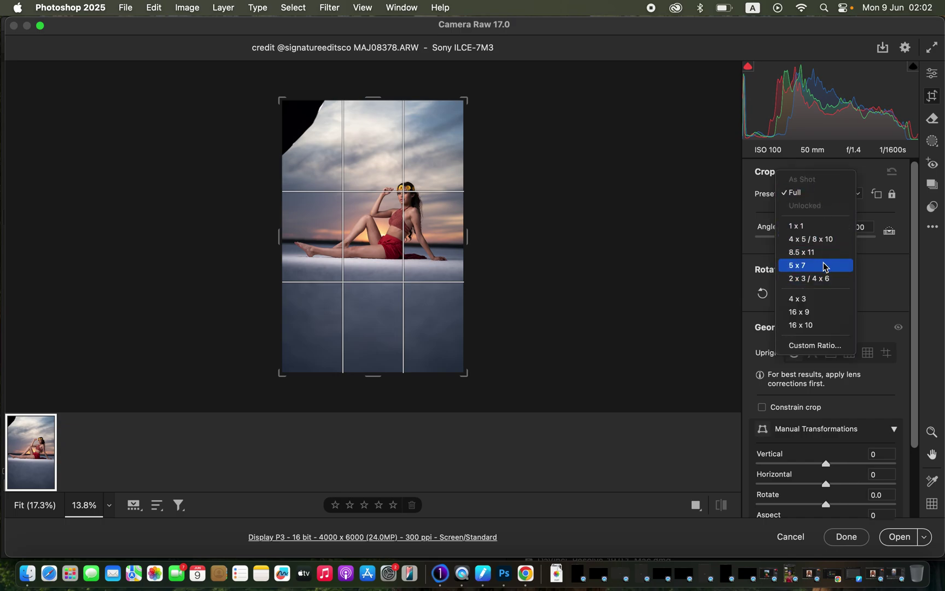
click(821, 240)
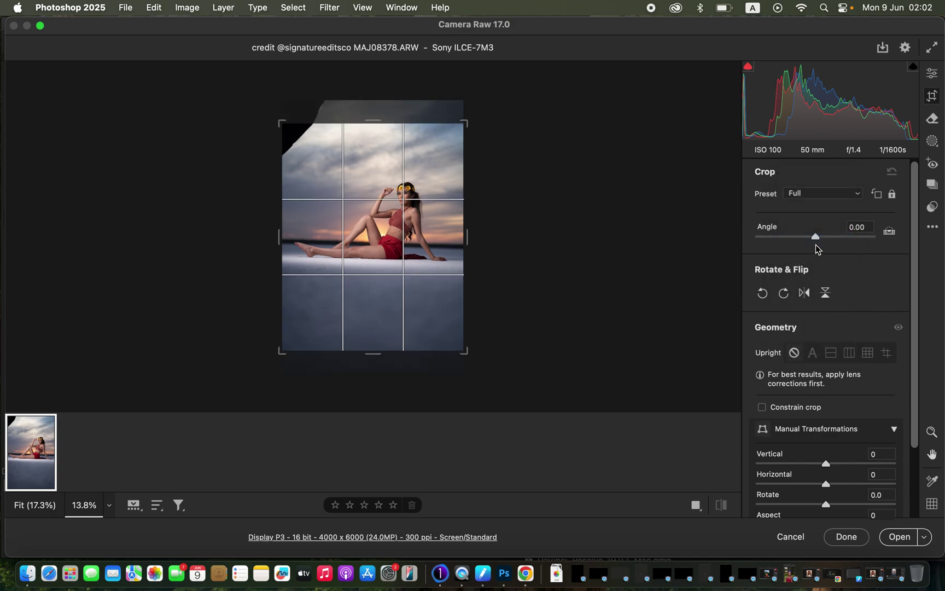
drag(382, 226, 382, 251)
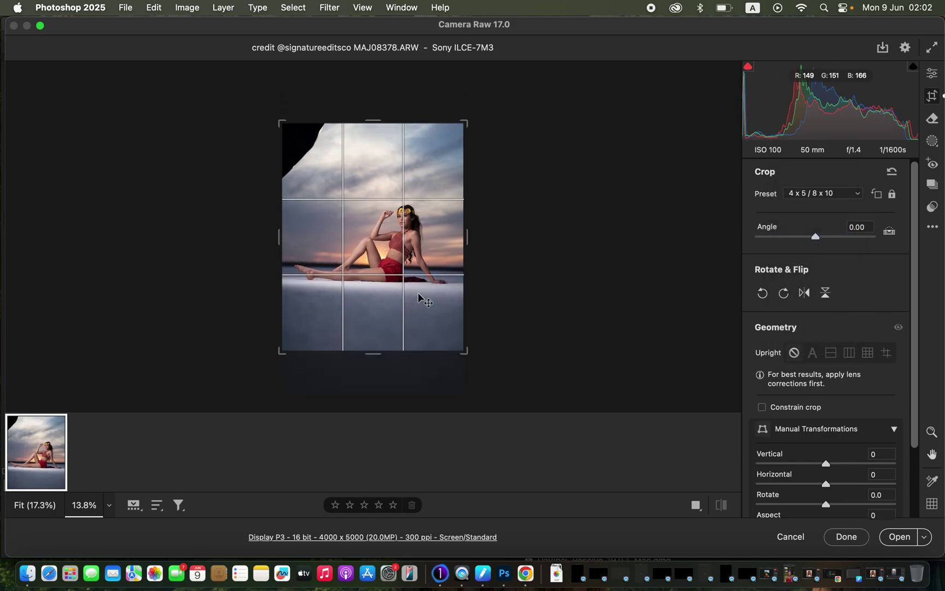
key(Return)
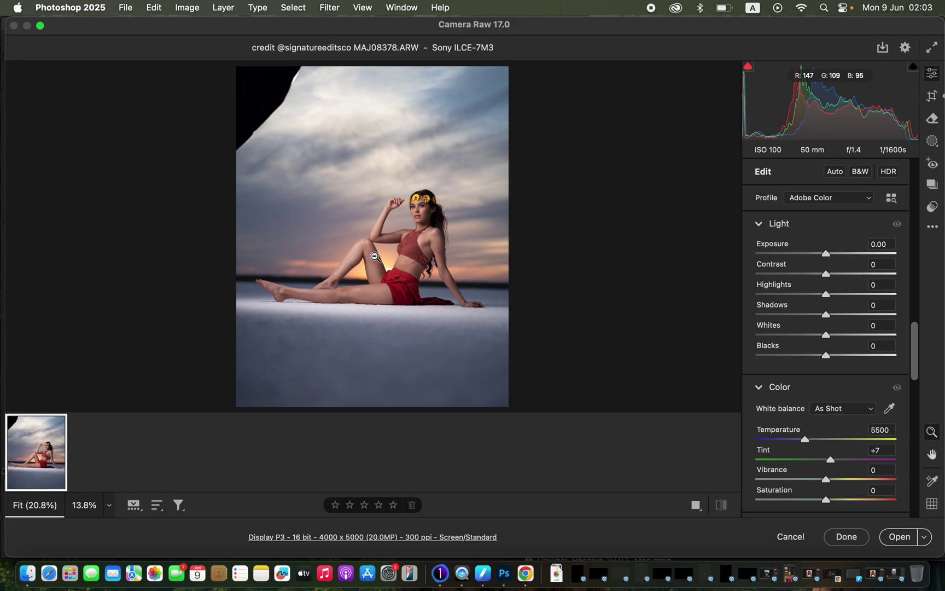
- Lower the Highlights to -72 and the Whites to -24
click(783, 294)
drag(784, 295, 776, 295)
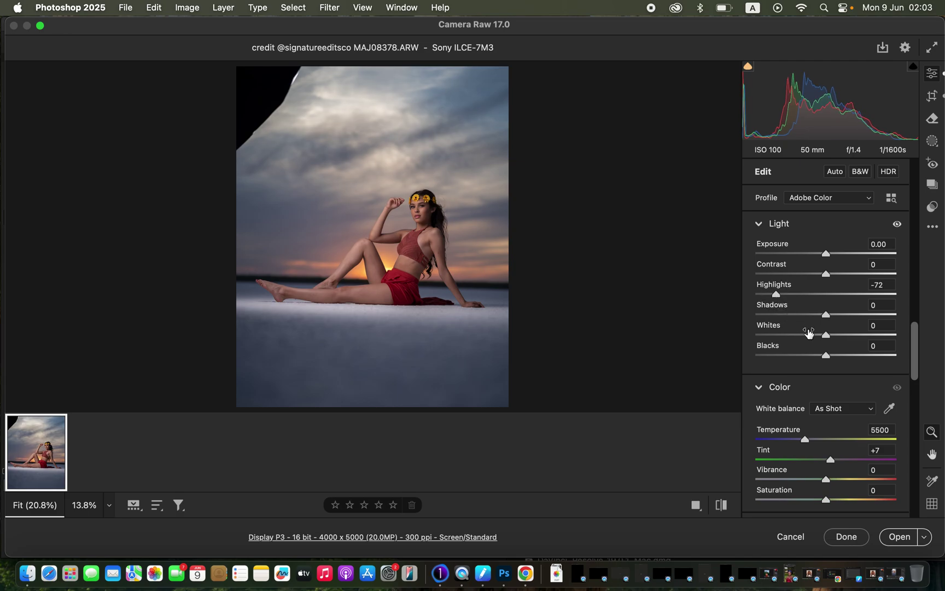
drag(826, 335, 809, 336)
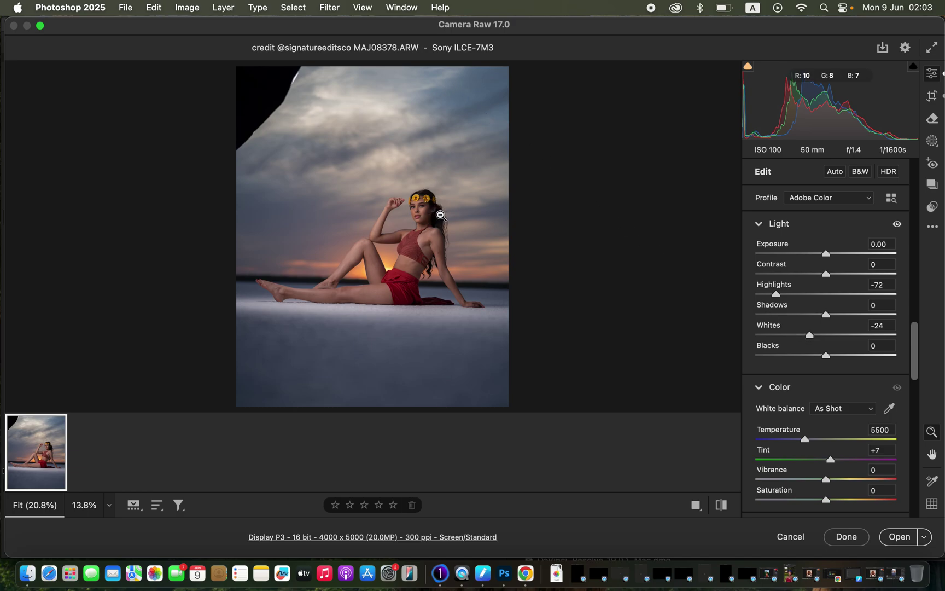
- Raise the Shadows to +58 and lower the Blacks to -14
drag(840, 320, 865, 315)
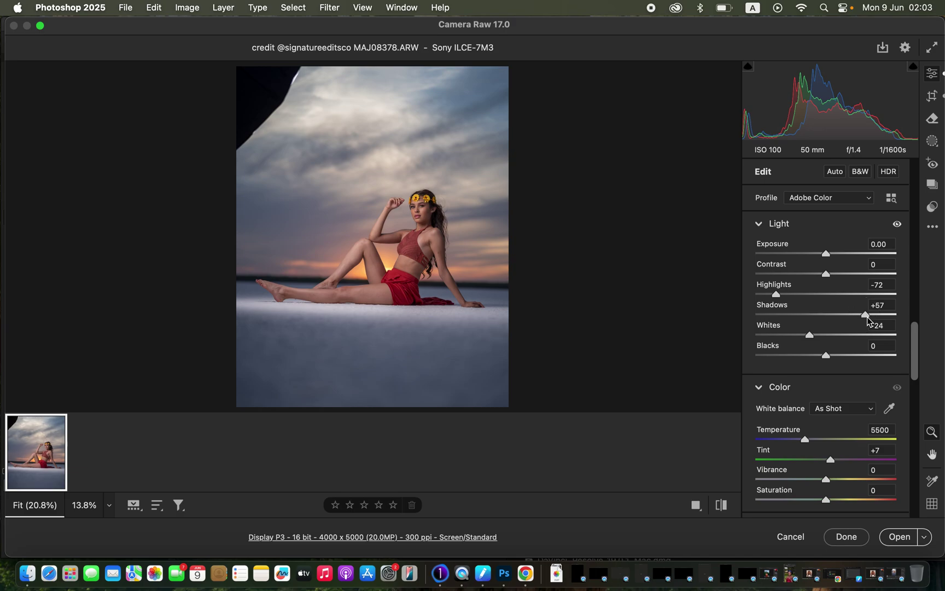
click(867, 315)
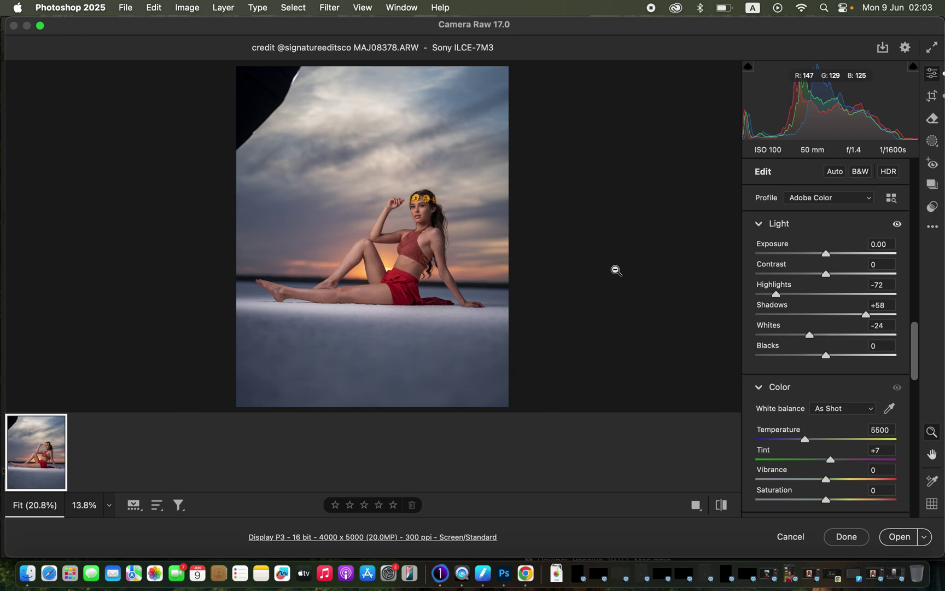
drag(826, 356, 816, 358)
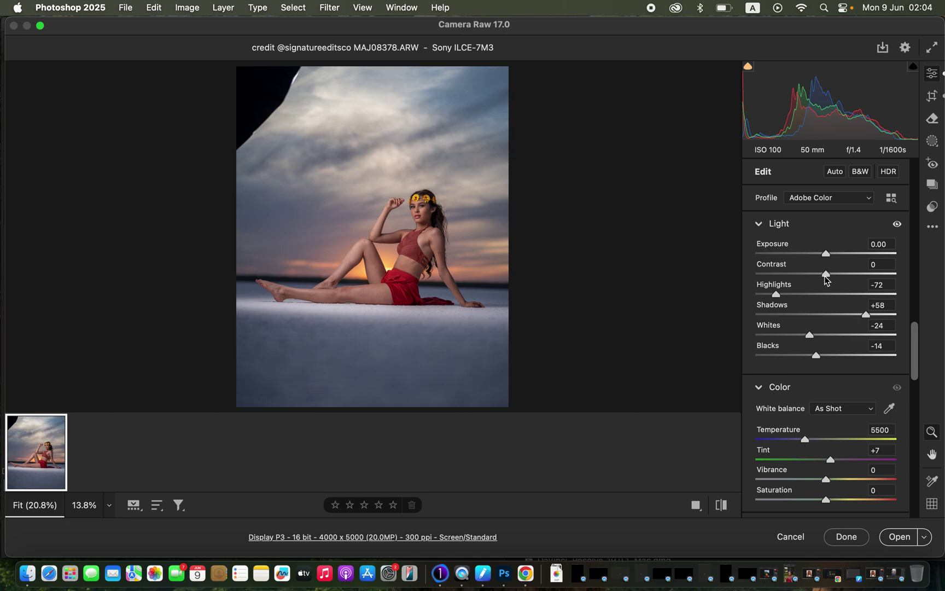
- Set the Contrast to +15 and the Exposure to +0.15
drag(827, 274, 839, 279)
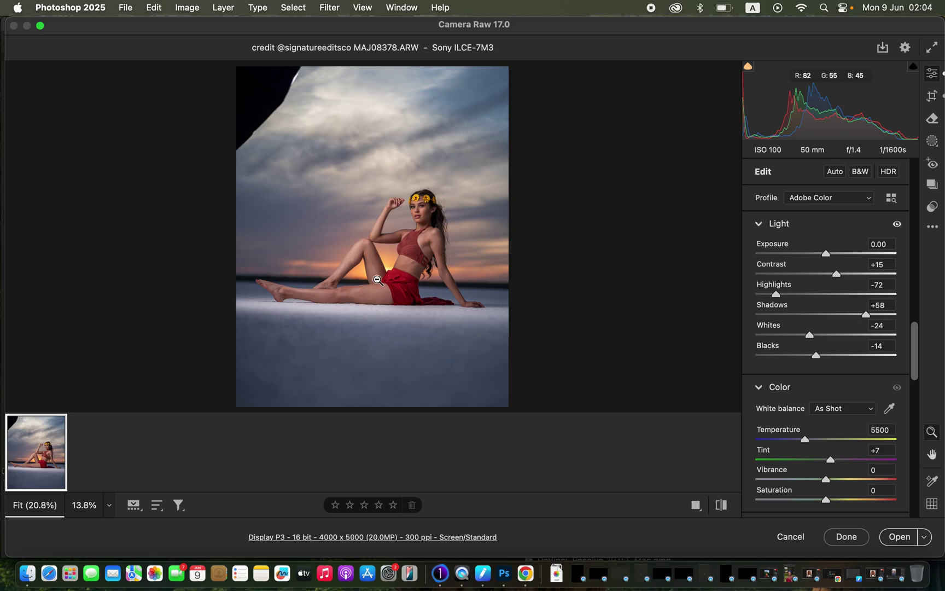
drag(725, 507, 725, 508)
drag(826, 253, 829, 254)
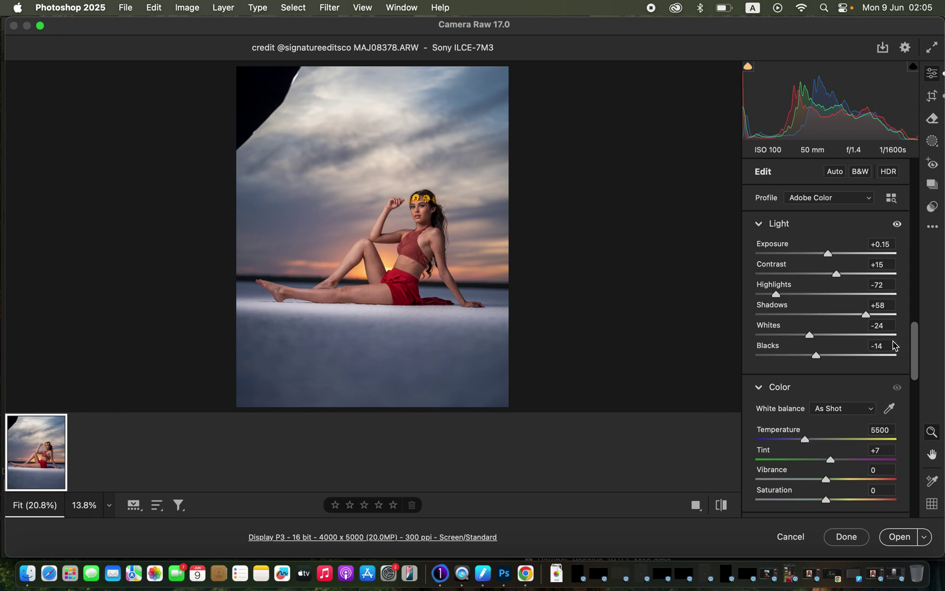
- Try shifting the Reds hue in the Color Mixer in both directions, and reset it to 0
drag(918, 355, 919, 216)
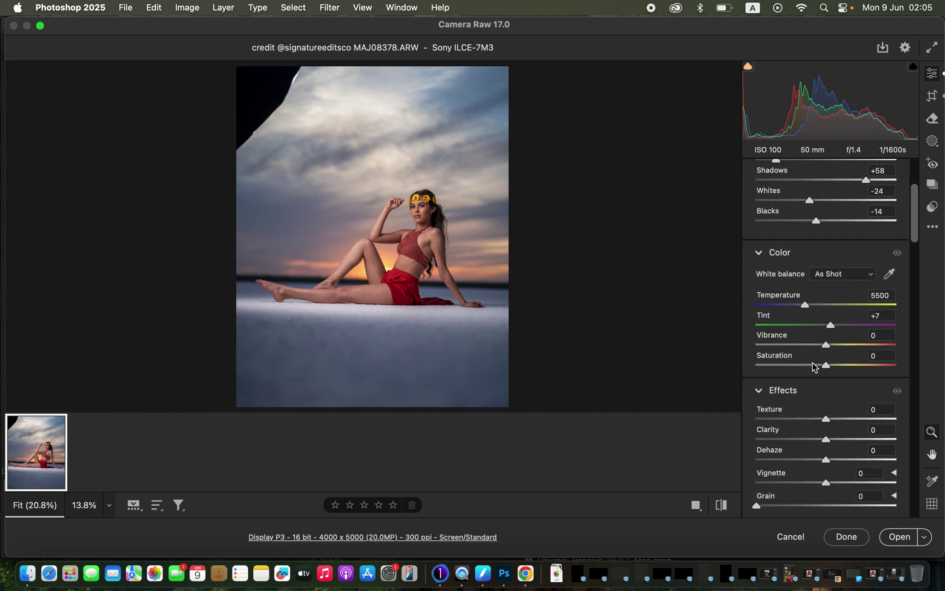
click(916, 239)
drag(916, 239, 918, 347)
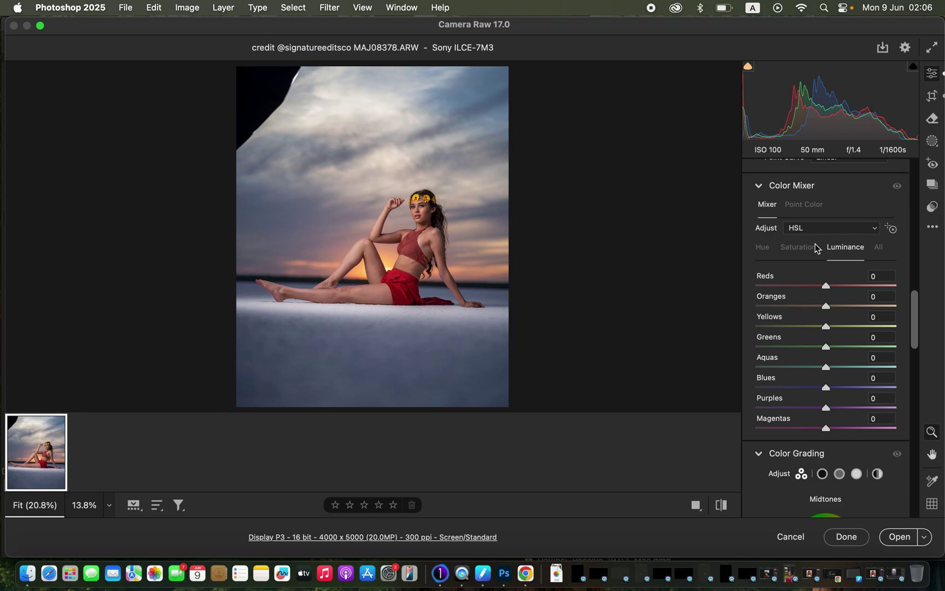
click(765, 248)
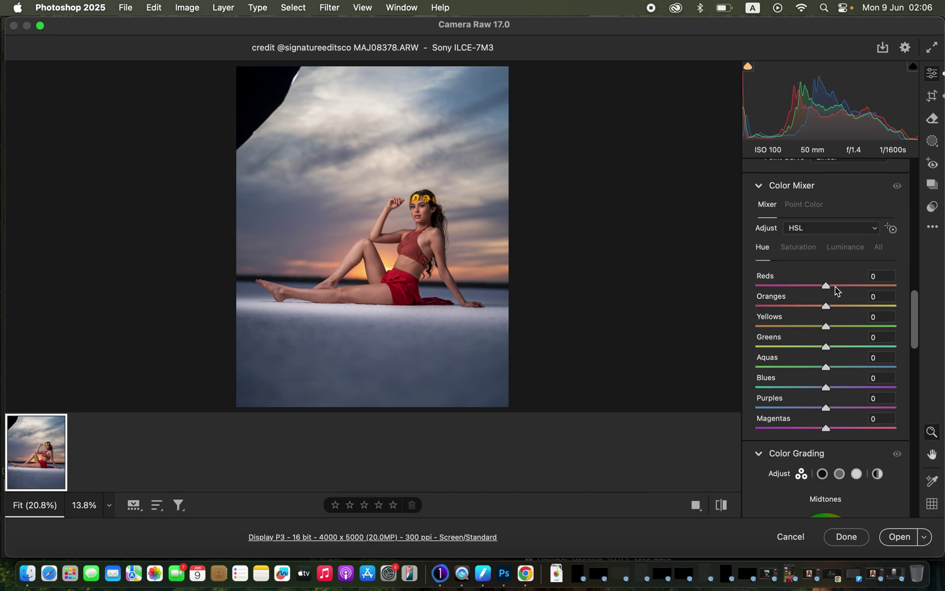
drag(829, 285, 879, 274)
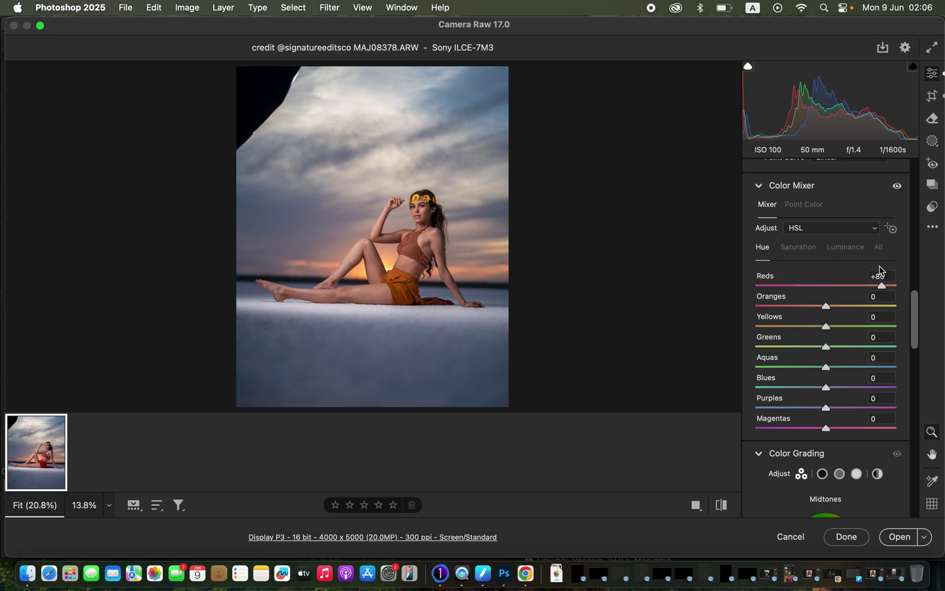
double_click(868, 286)
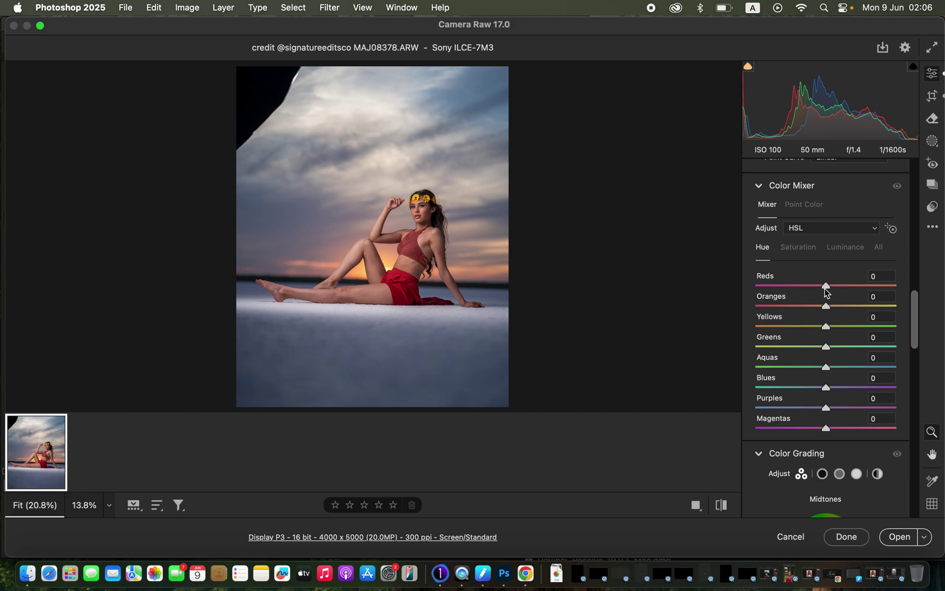
drag(827, 287, 792, 285)
drag(795, 285, 872, 285)
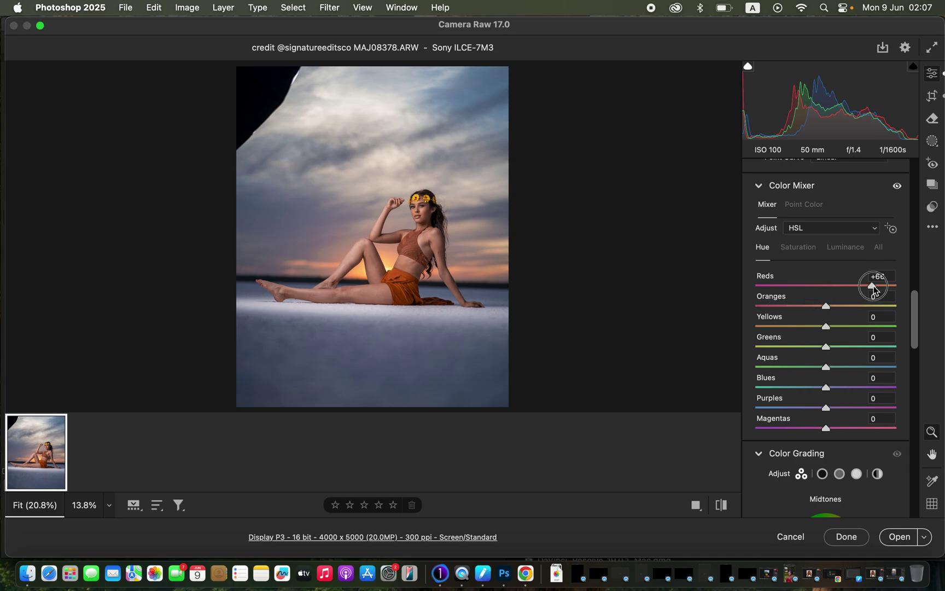
double_click(871, 286)
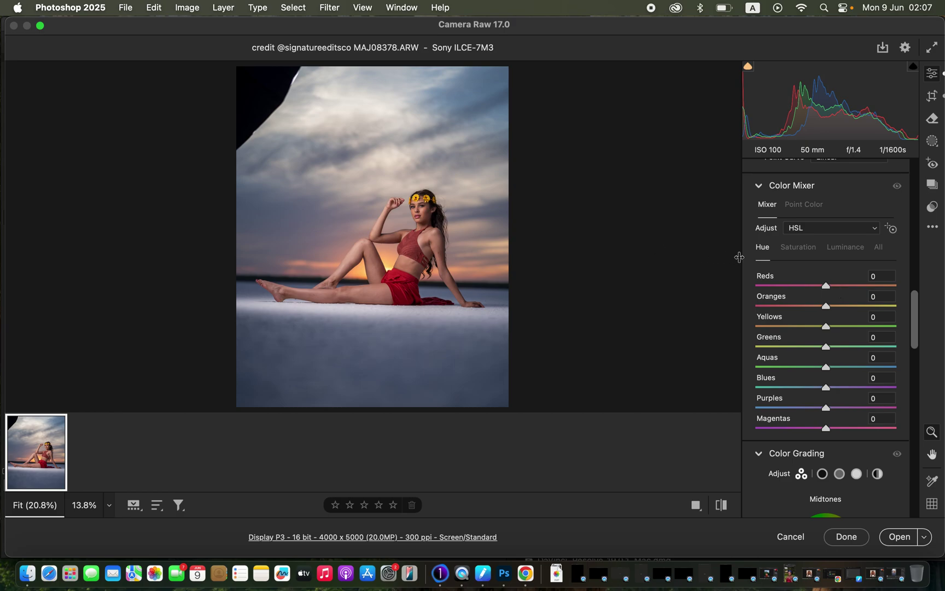
- Try the Color Mixer's Reds saturation at -100, and reset it to 0
click(801, 249)
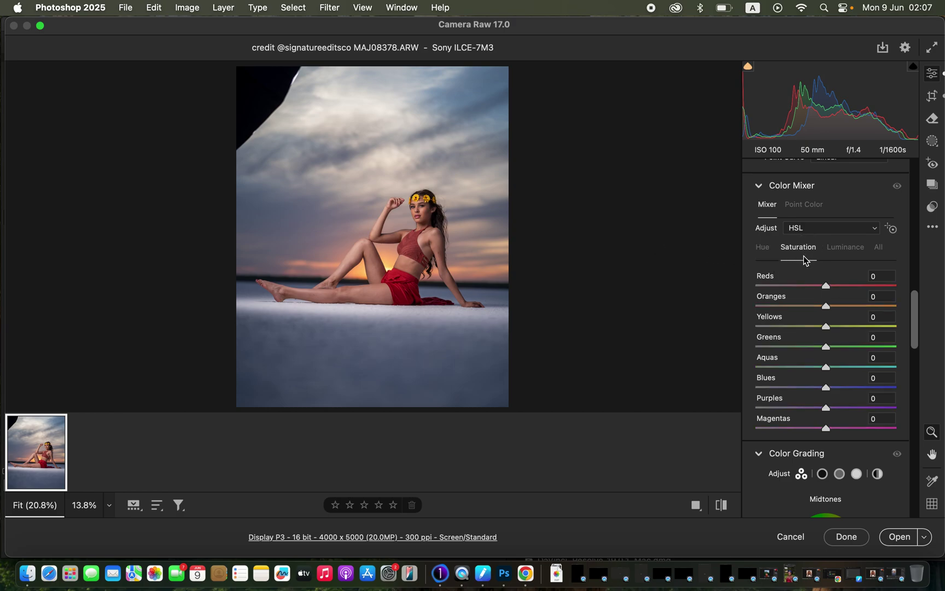
drag(840, 286, 740, 290)
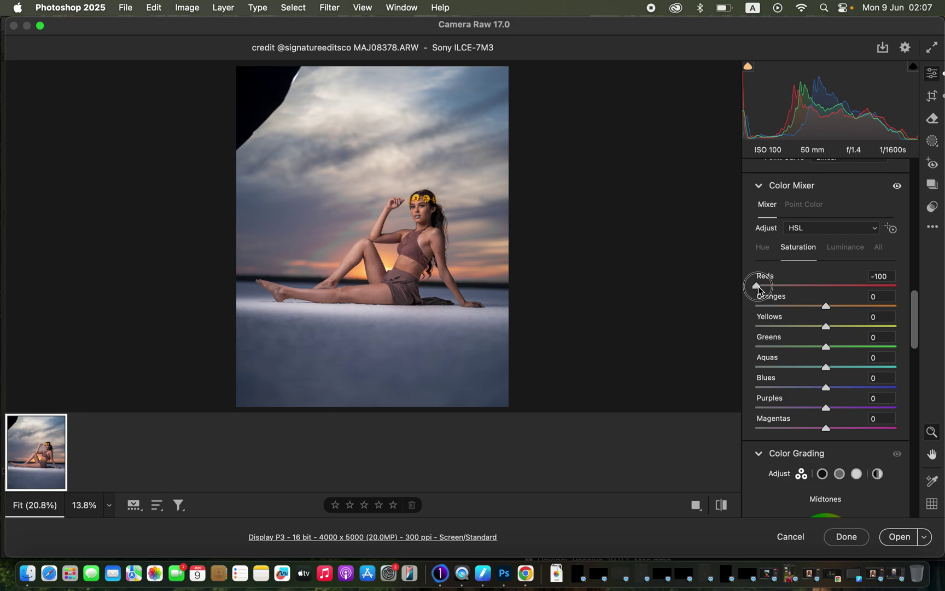
double_click(757, 285)
- Try the Color Mixer's Reds luminance at +100, and reset it to 0
click(846, 250)
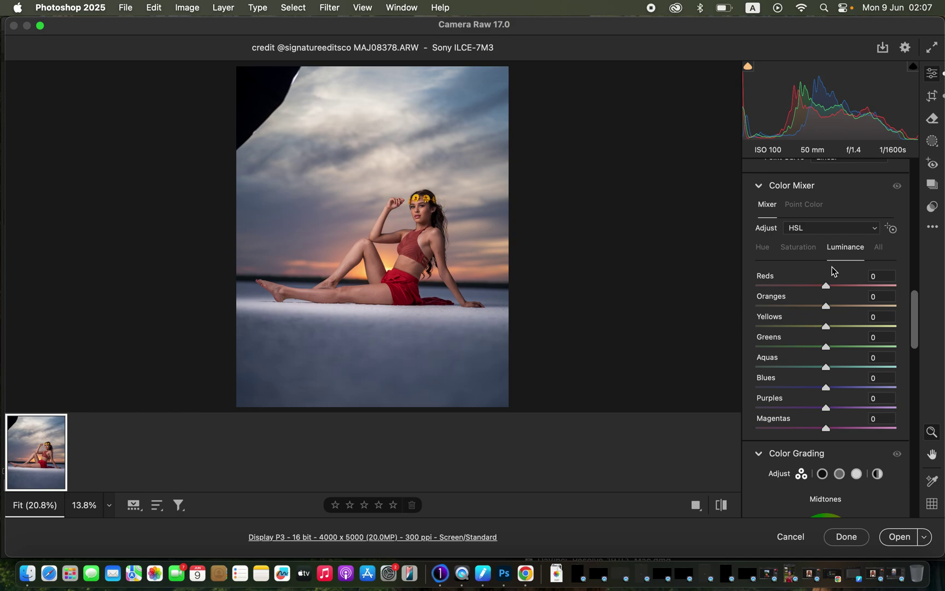
drag(824, 286, 908, 283)
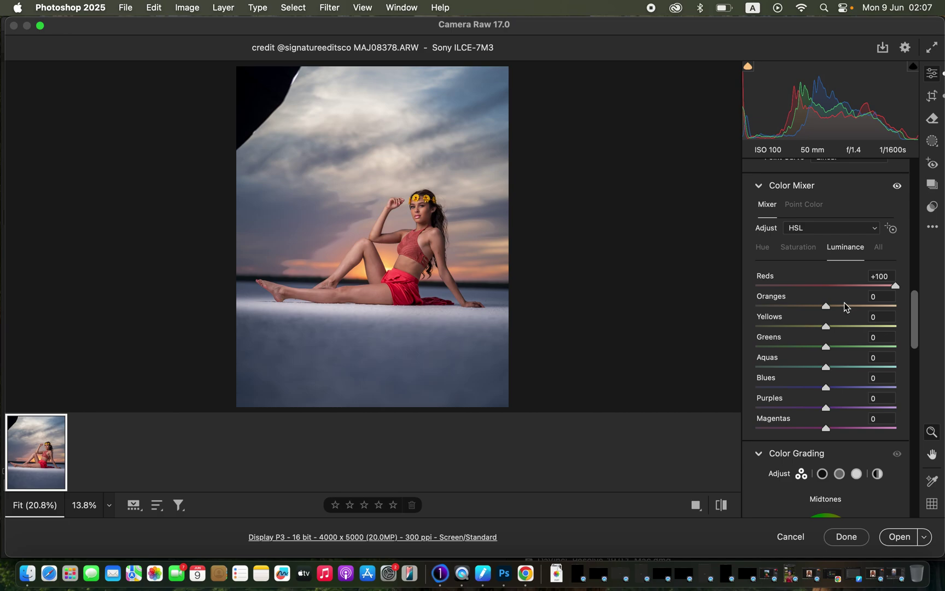
double_click(896, 285)
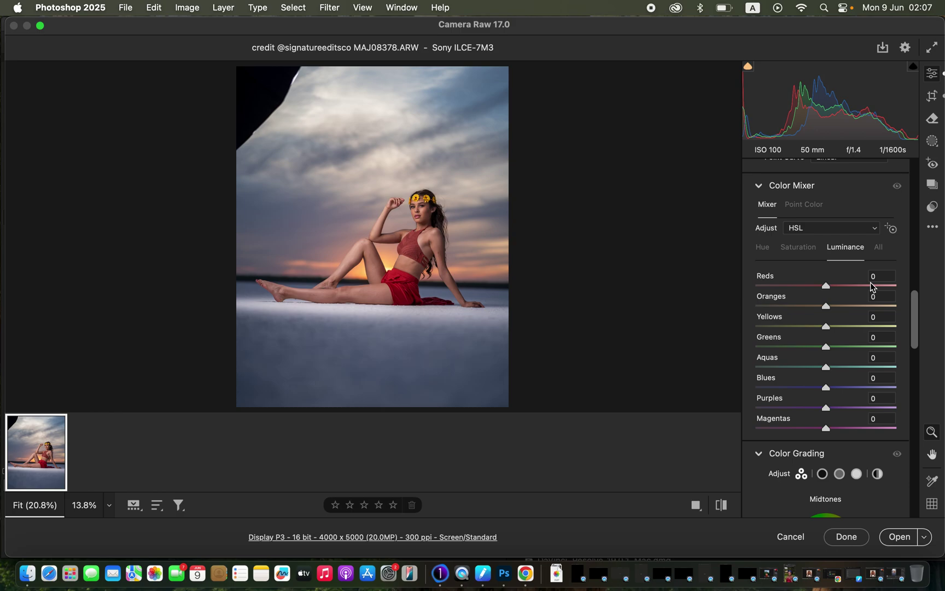
- Shift the Blues hue in the Color Mixer to -16
click(764, 248)
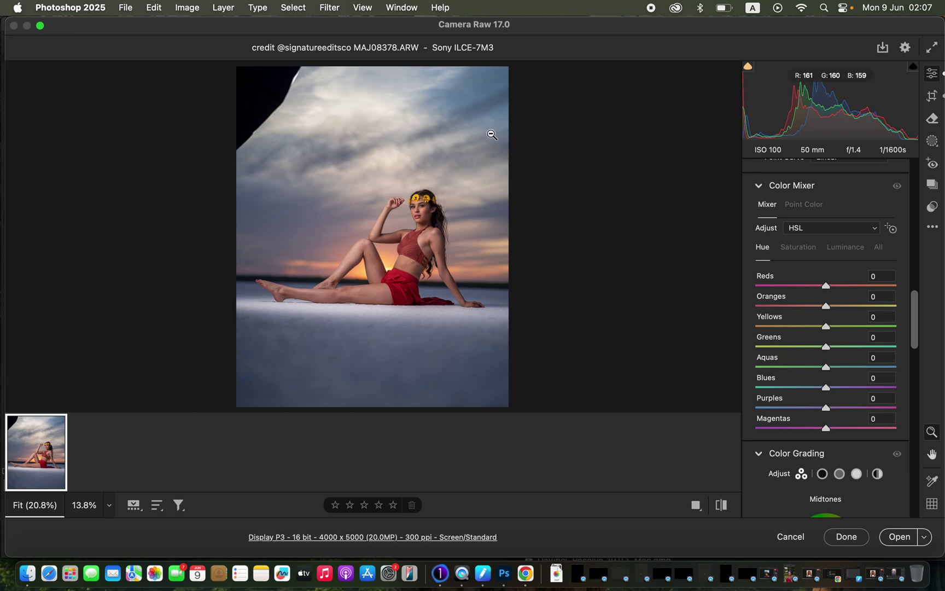
click(823, 389)
drag(820, 388, 815, 389)
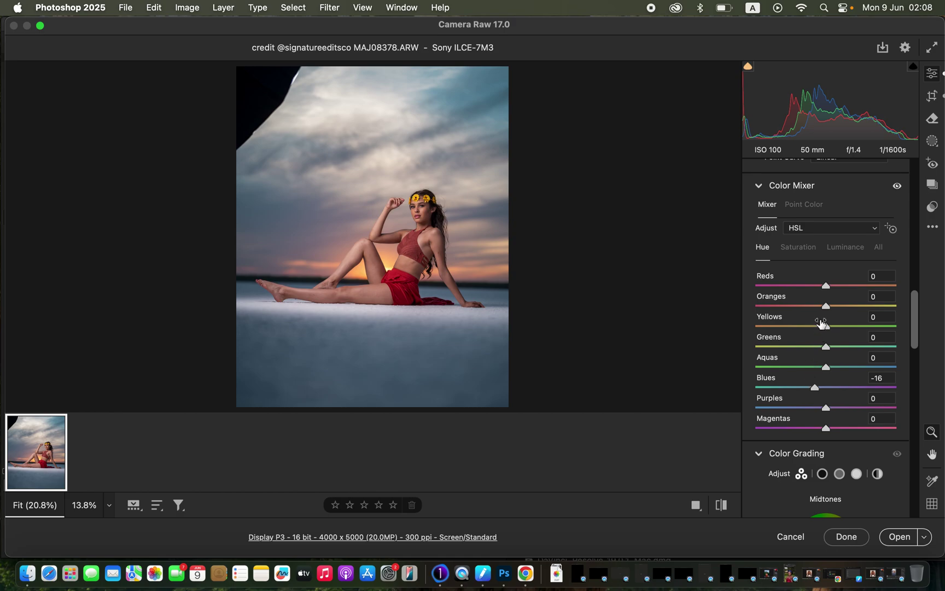
- Raise the Blues saturation in the Color Mixer to +25 and increase the Blues luminance slightly
click(807, 254)
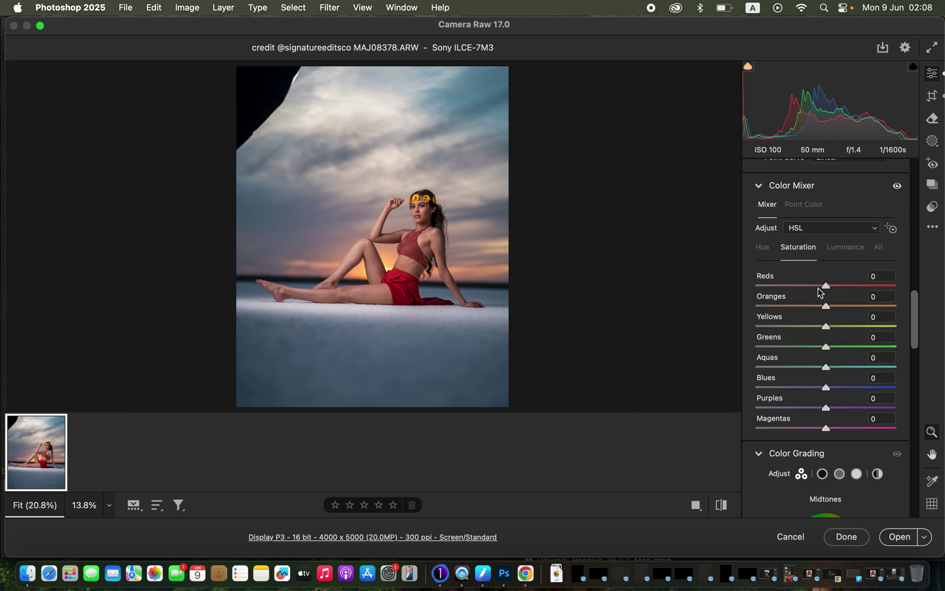
drag(827, 390, 842, 388)
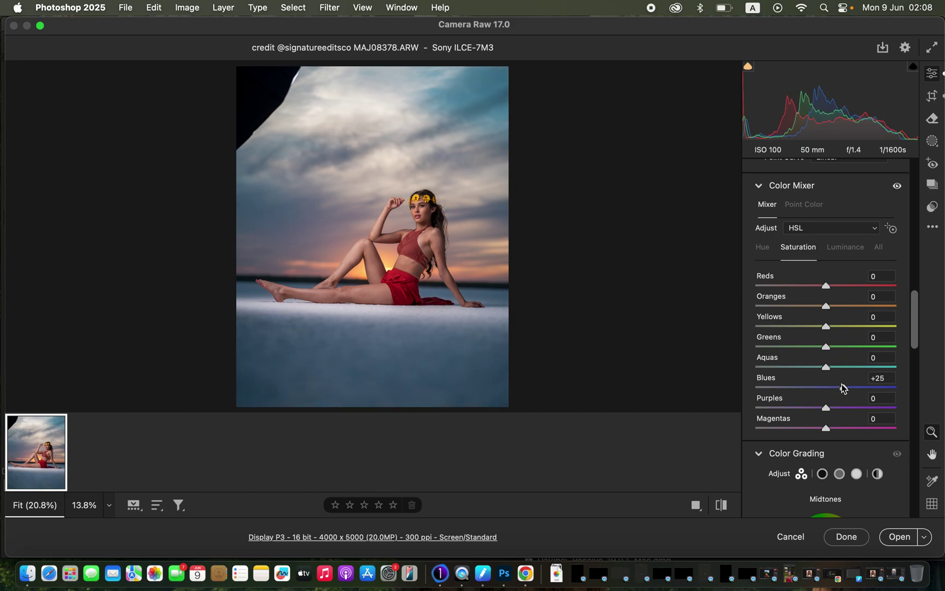
click(847, 250)
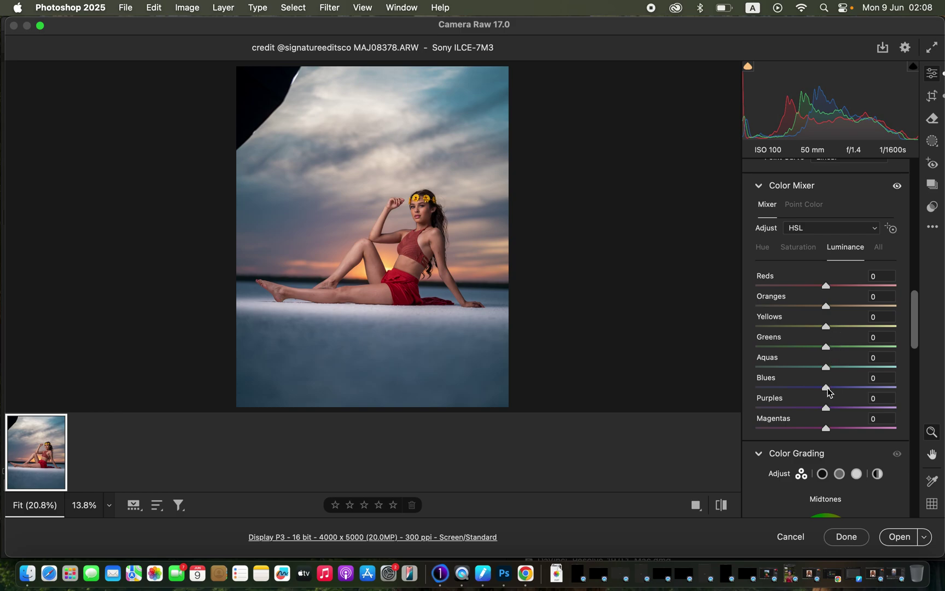
drag(831, 391, 832, 390)
- Set the Blue Primary saturation in the Calibration settings to +57
drag(915, 337, 918, 509)
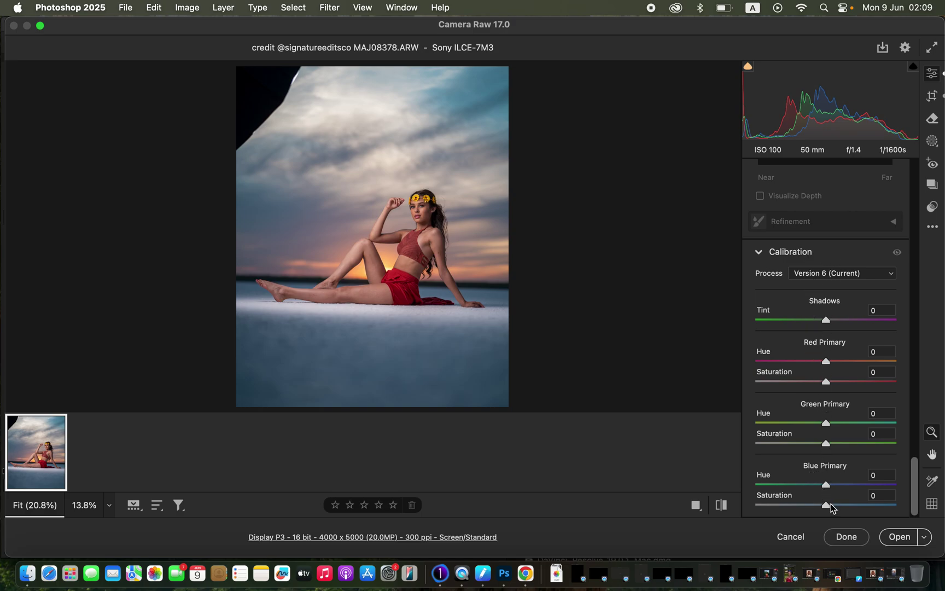
drag(829, 506, 902, 509)
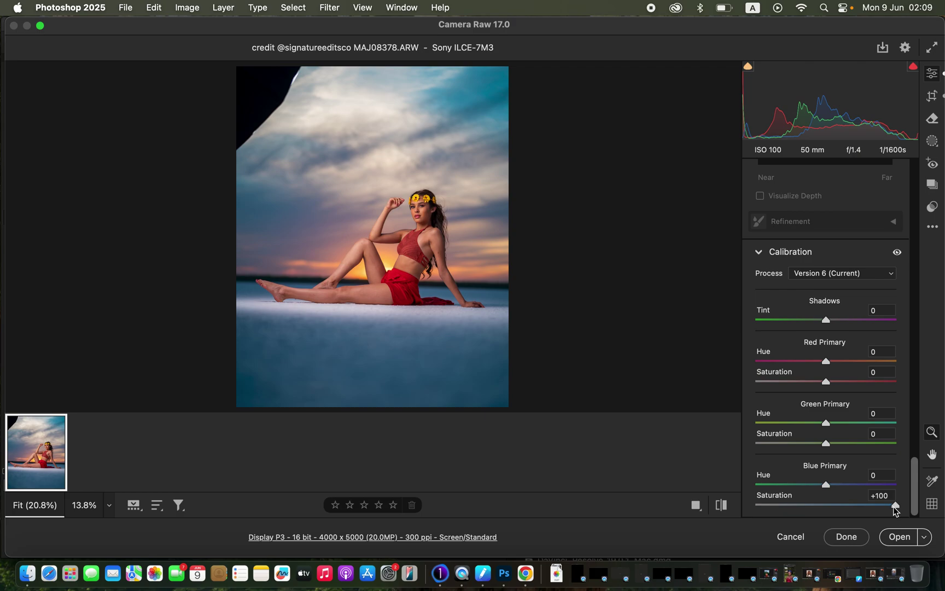
drag(893, 510, 862, 510)
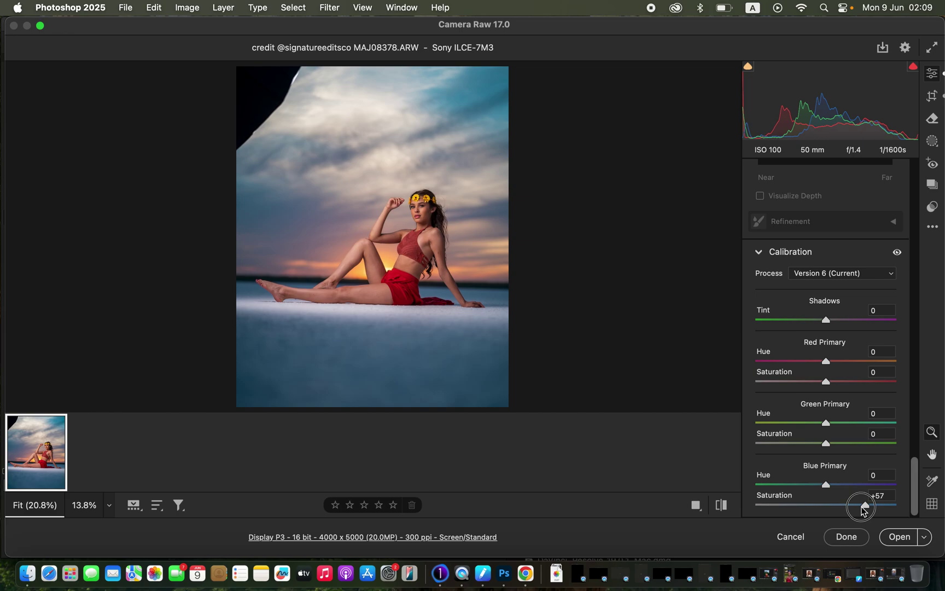
- Toggle the Calibration adjustments off and on repeatedly to compare the photo with and without them
click(898, 253)
click(898, 253)
click(898, 253)
click(898, 253)
click(898, 253)
click(898, 253)
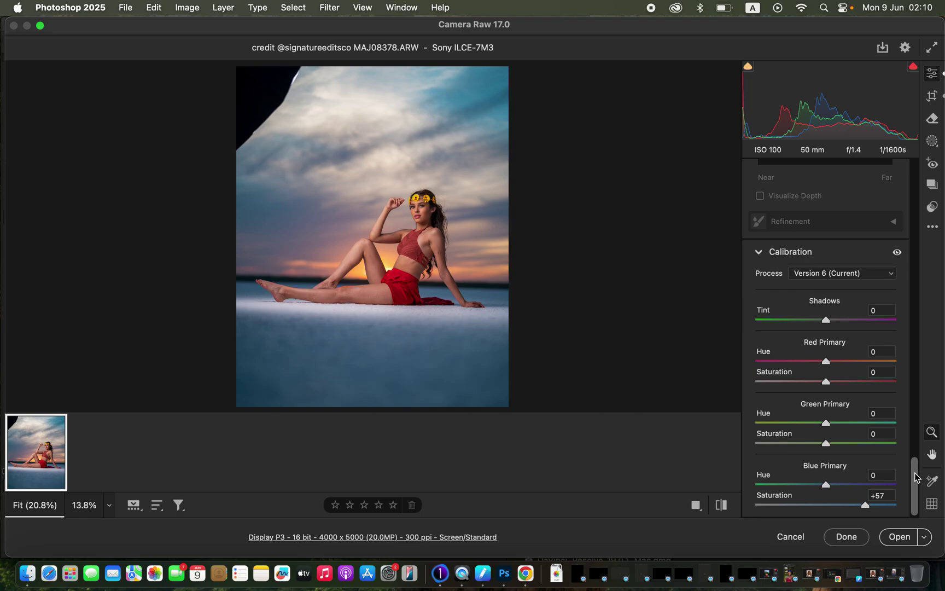
- Try Vibrance at +89 and Saturation at +75 in the Color settings, resetting each to 0 after viewing its effect
drag(915, 471, 919, 210)
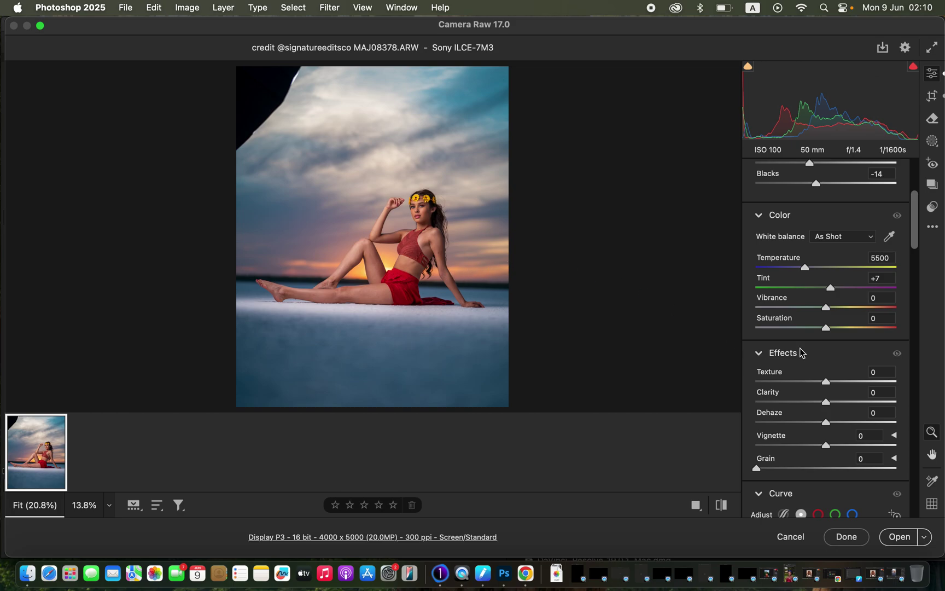
drag(831, 310, 887, 309)
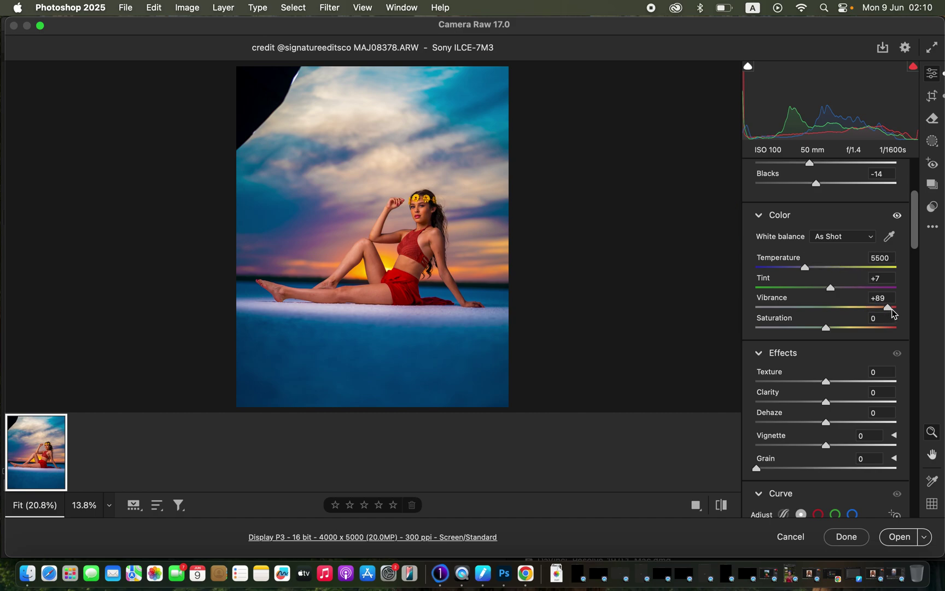
double_click(887, 308)
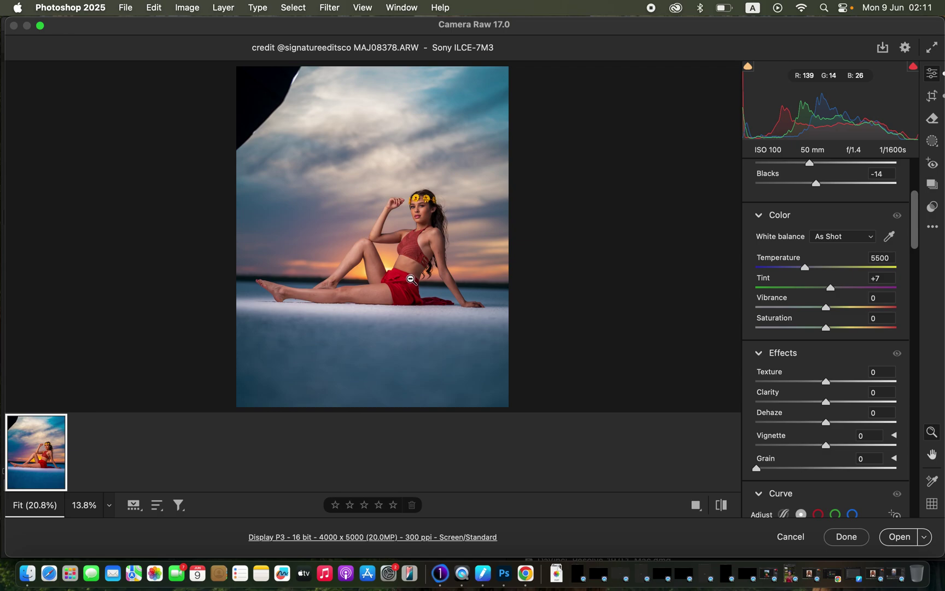
drag(840, 328, 879, 330)
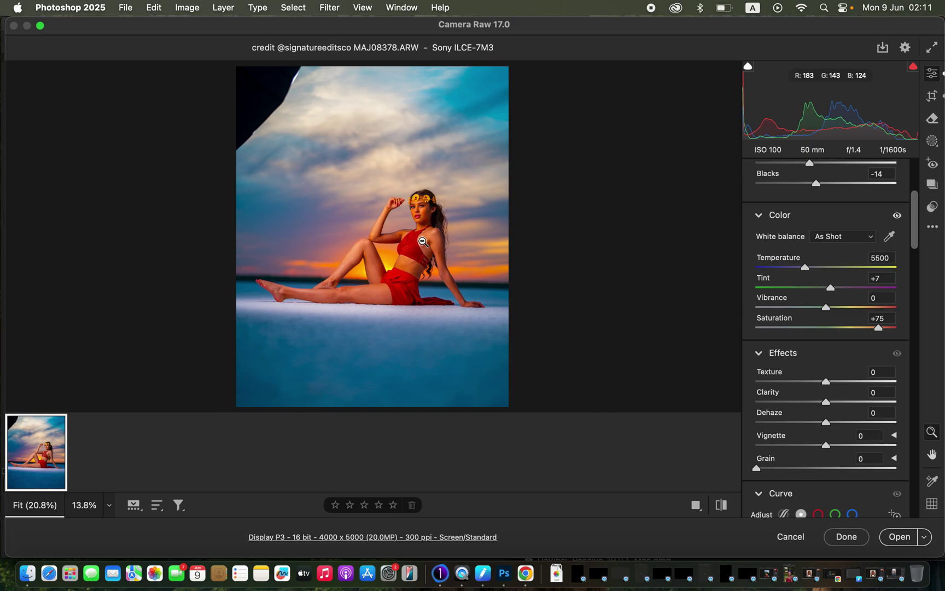
double_click(879, 329)
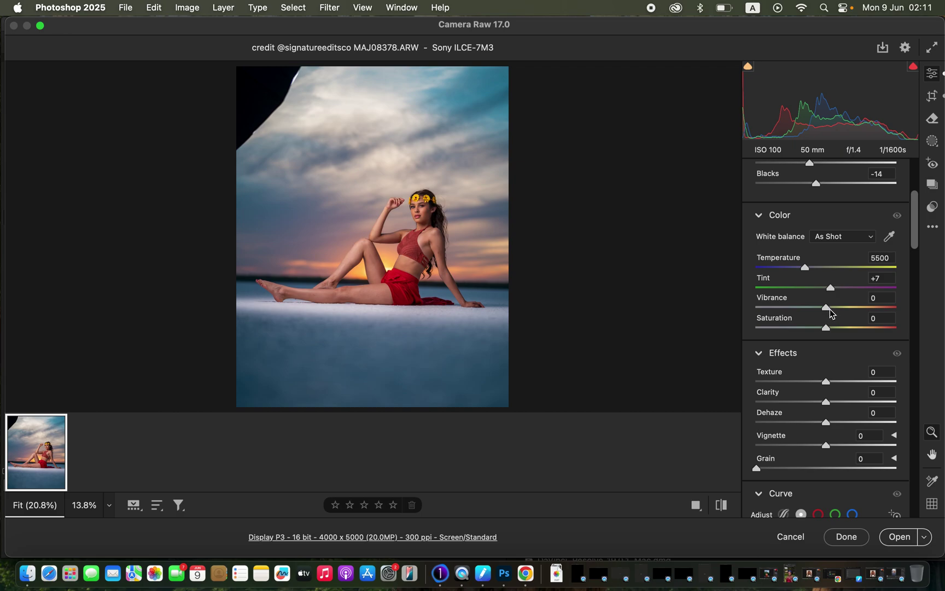
- Set Vibrance to +9 and Saturation to -2, and compare the photo with the Color adjustments off and on
drag(830, 312, 835, 314)
drag(826, 328, 834, 309)
click(897, 216)
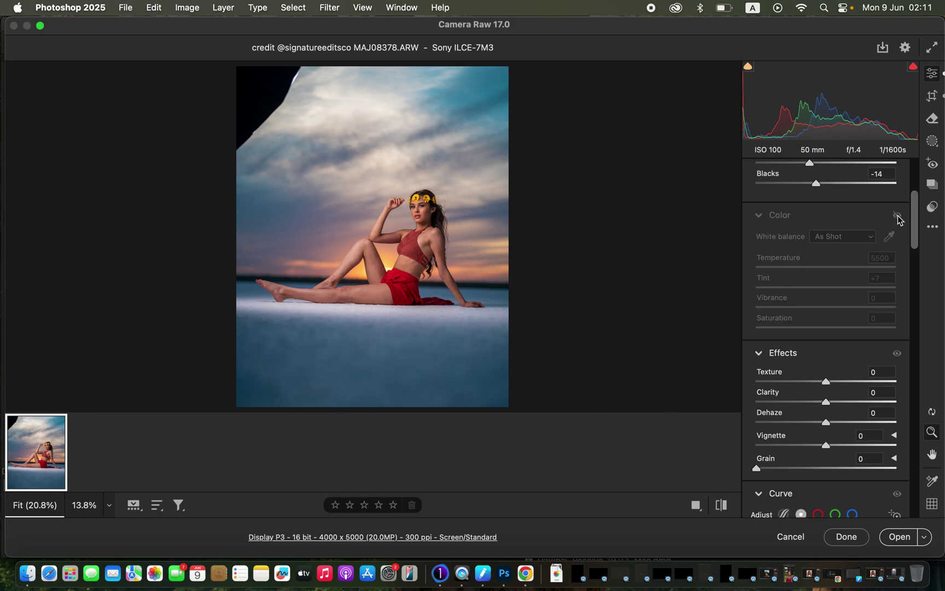
click(897, 216)
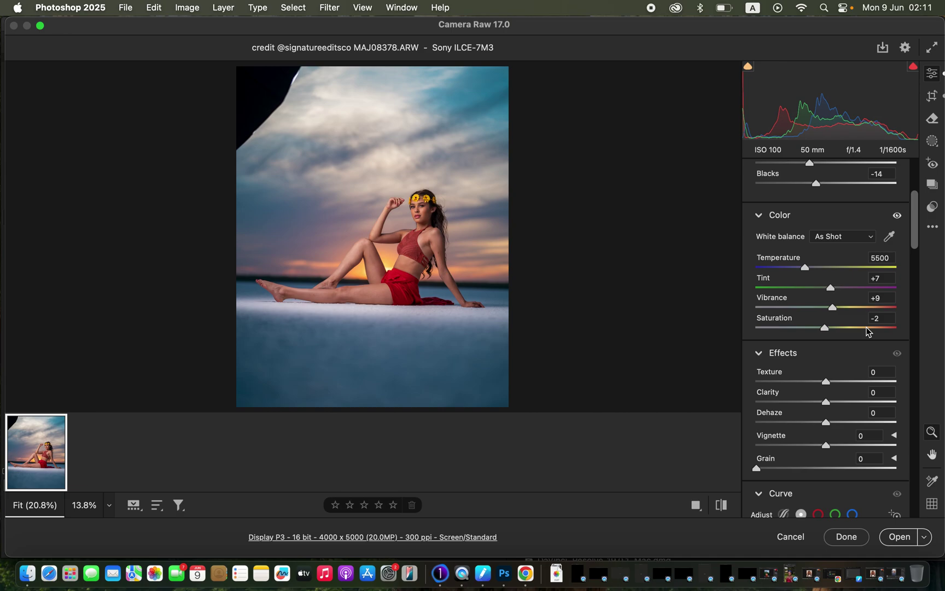
- Switch repeatedly between the default settings and the edited settings to compare the photo before and after all adjustments
click(724, 506)
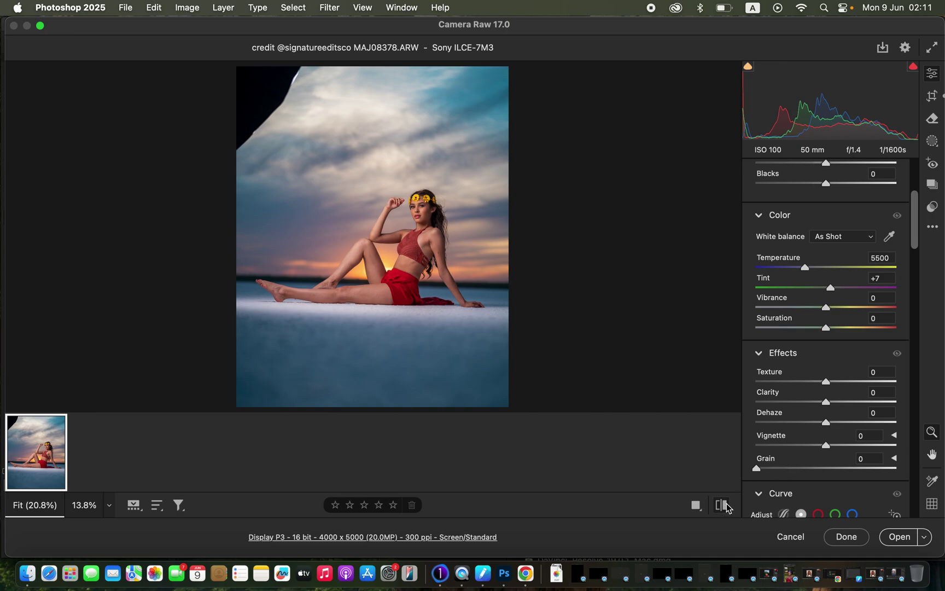
click(725, 506)
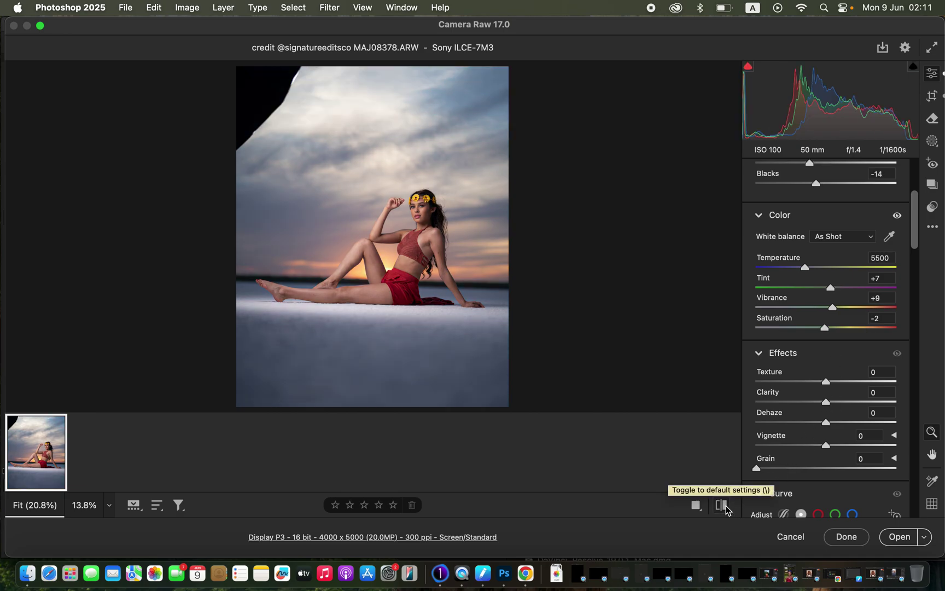
click(726, 507)
click(728, 508)
click(728, 506)
click(728, 506)
click(728, 505)
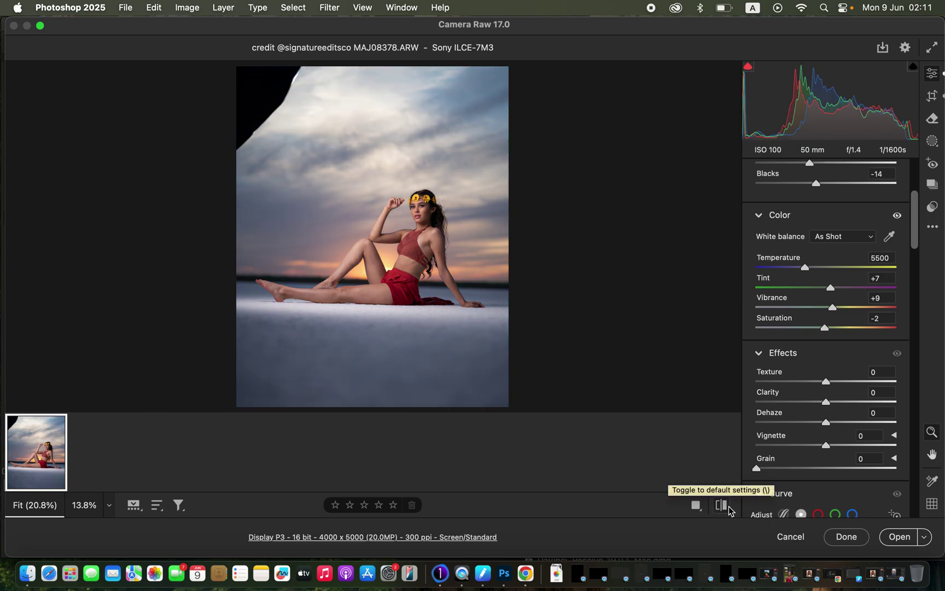